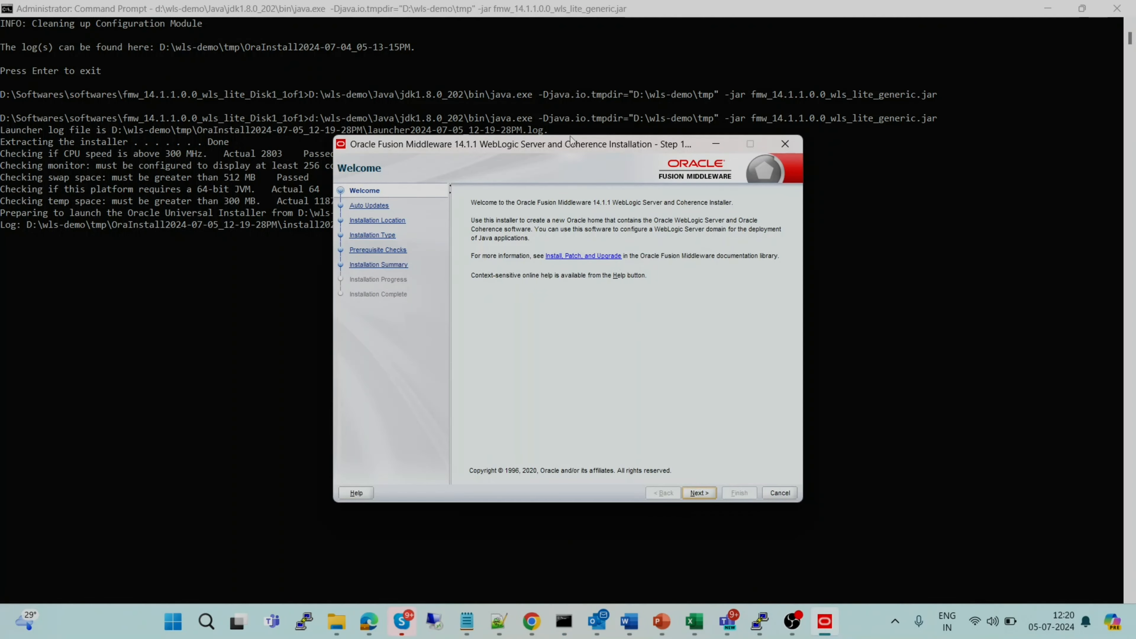
Step: Proceed past the installer's welcome page and skip auto updates to reach the installation location settings
drag(570, 138, 537, 122)
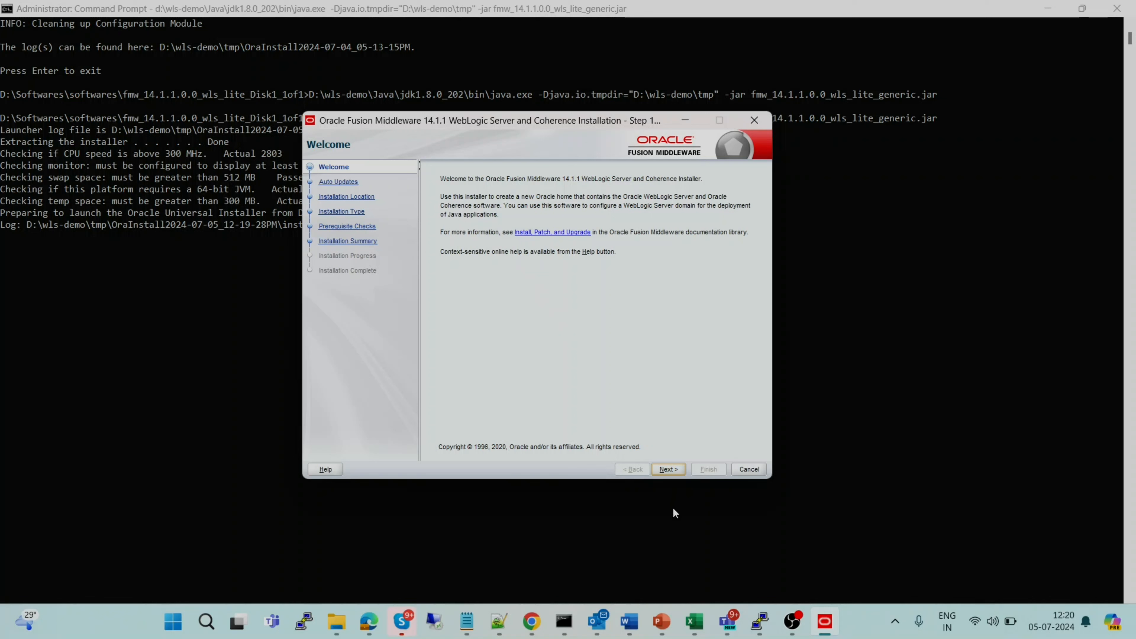
click(668, 469)
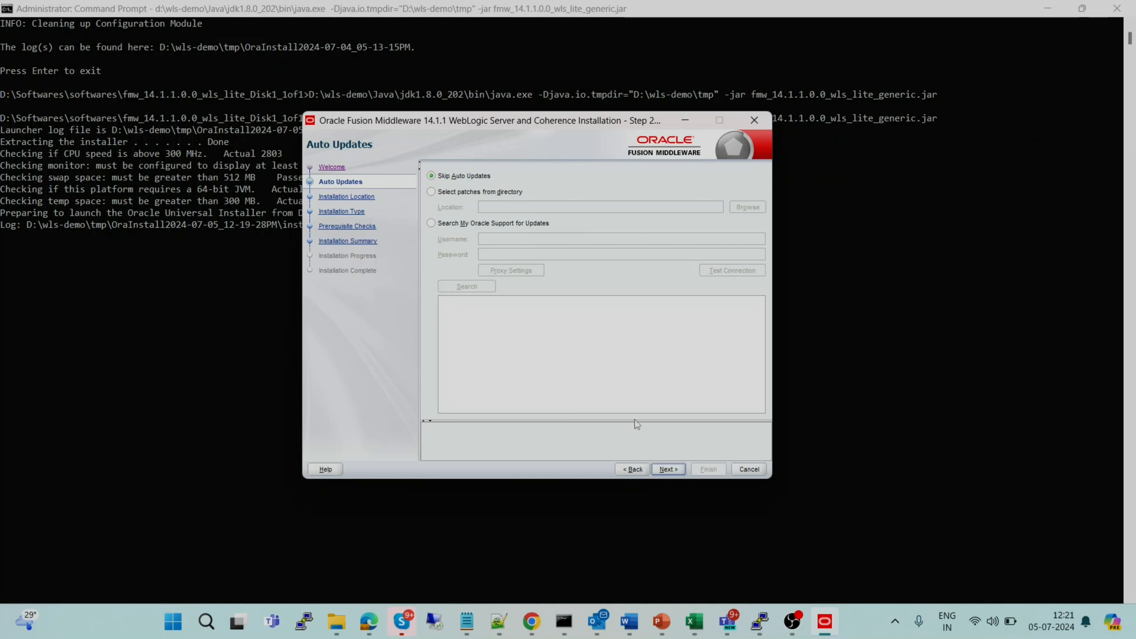
click(668, 469)
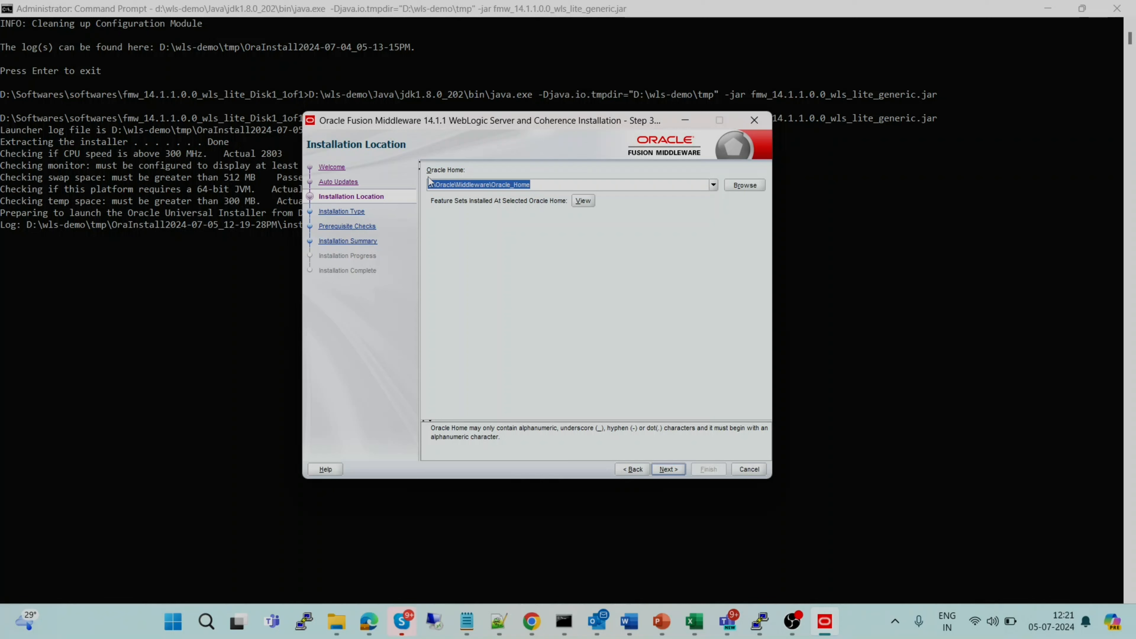
click(433, 185)
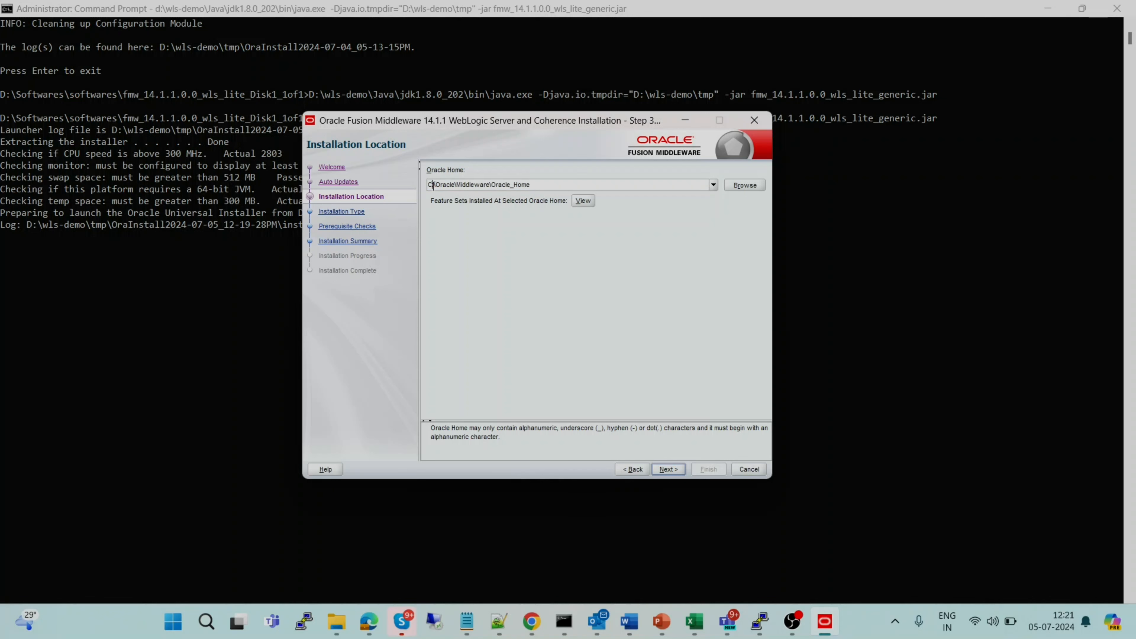
key(BackSpace)
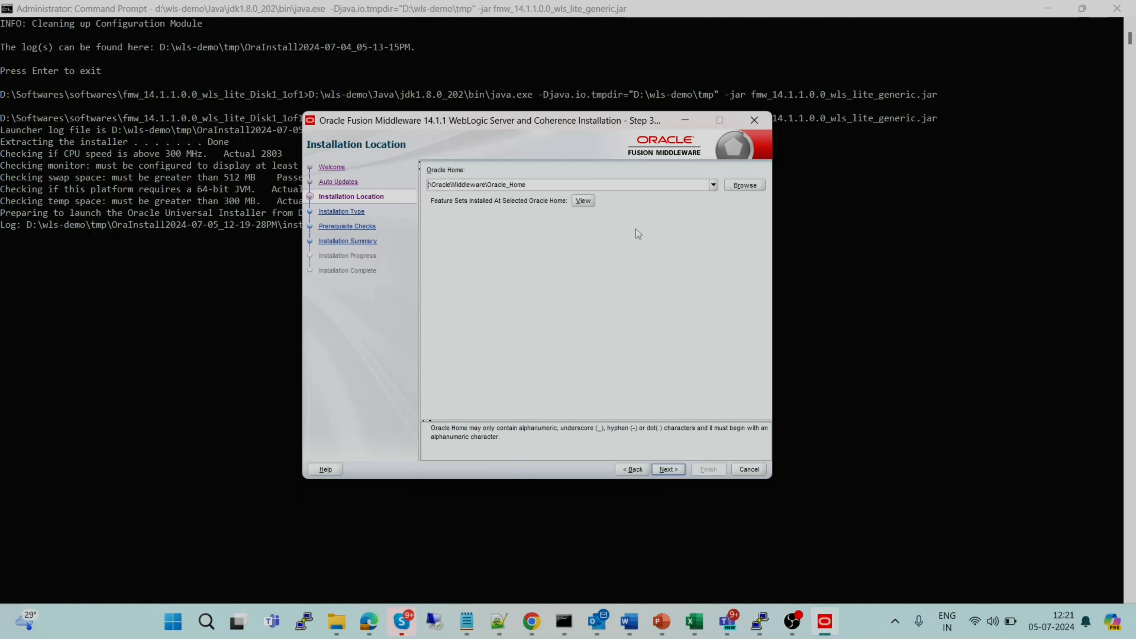
text(D)
key(BackSpace)
key(BackSpace)
key(BackSpace)
key(BackSpace)
key(BackSpace)
key(BackSpace)
key(BackSpace)
text(\w)
key(BackSpace)
key(BackSpace)
key(BackSpace)
key(BackSpace)
Step: Browse for the Oracle Home directory and set it to D:\wls-demo
click(741, 186)
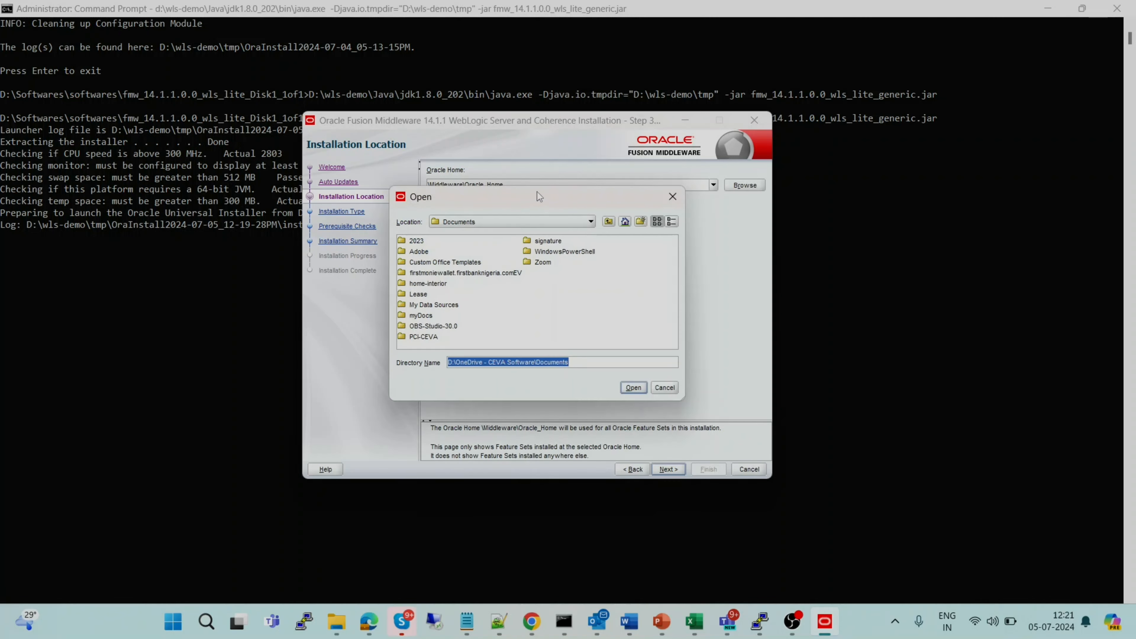
drag(537, 192, 617, 161)
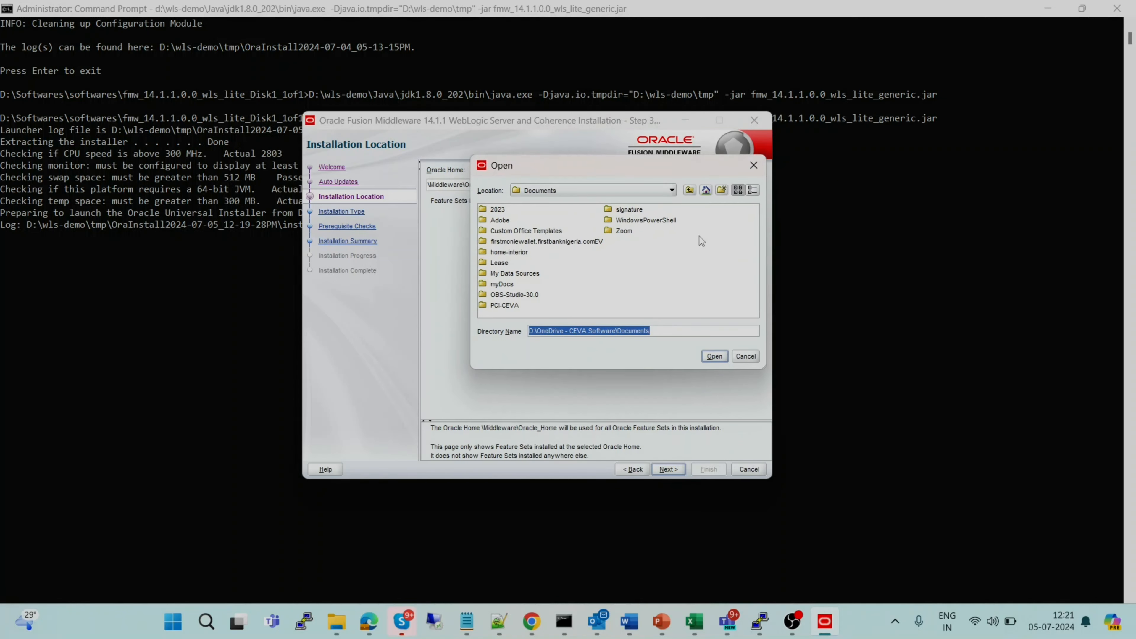
click(671, 191)
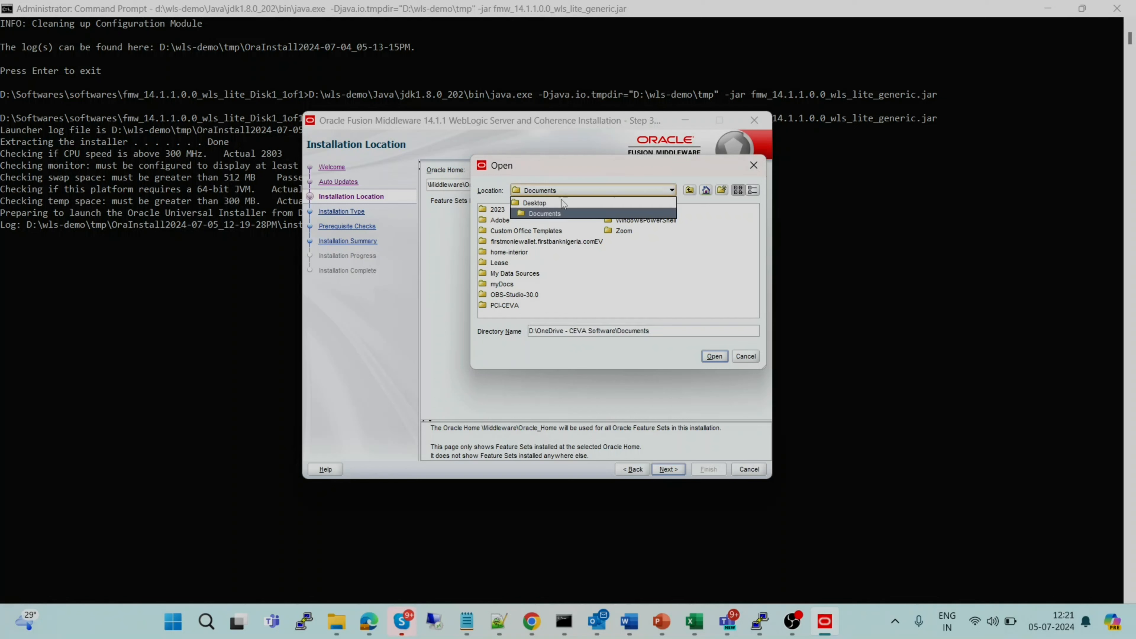
click(689, 190)
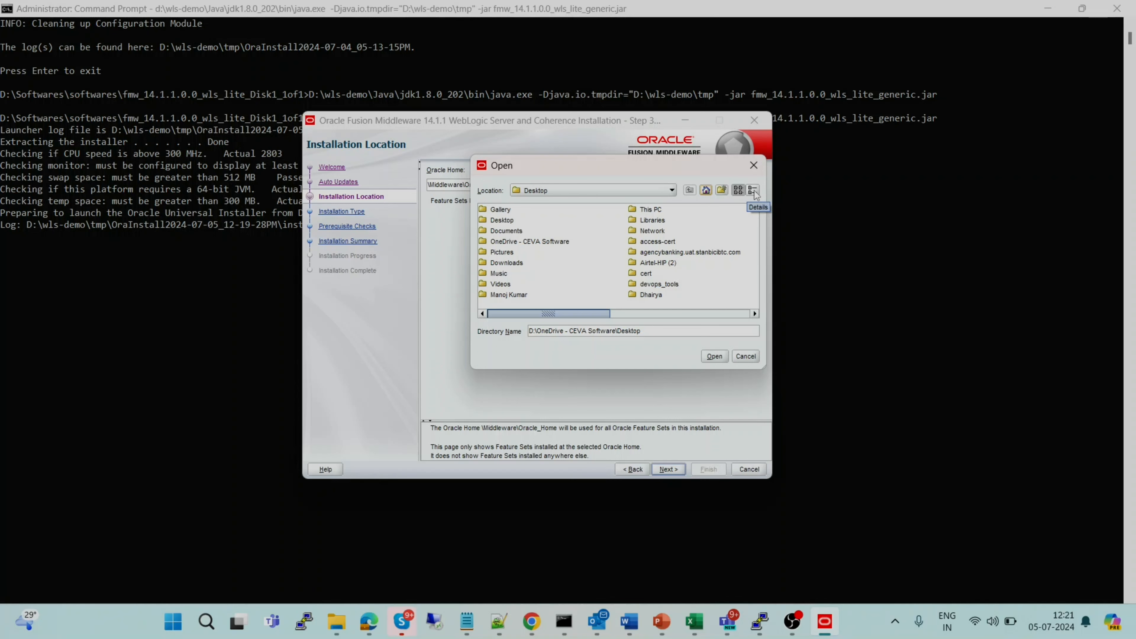
click(660, 193)
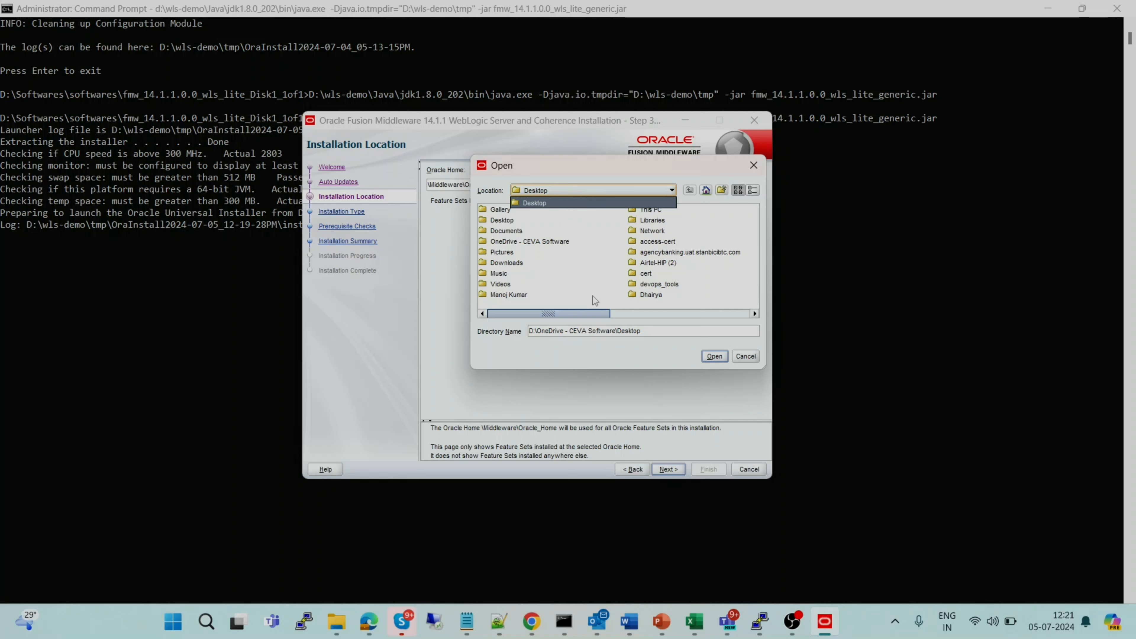
drag(562, 314, 475, 293)
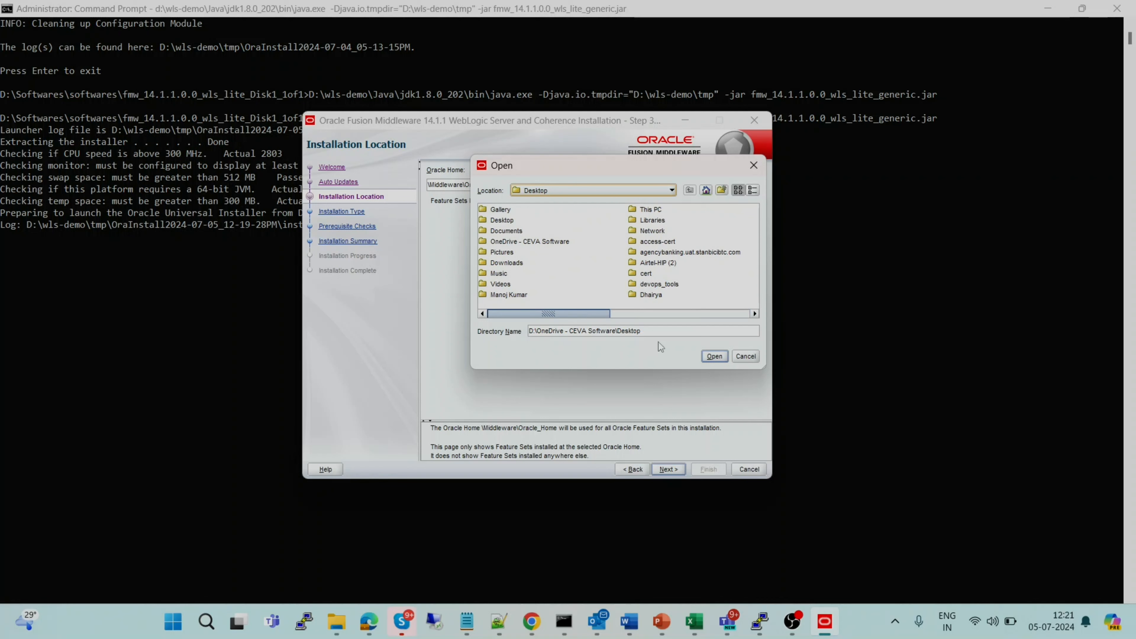
click(651, 330)
key(BackSpace)
key(BackSpace)
key(BackSpace)
key(BackSpace)
key(BackSpace)
key(BackSpace)
key(BackSpace)
key(BackSpace)
key(BackSpace)
key(BackSpace)
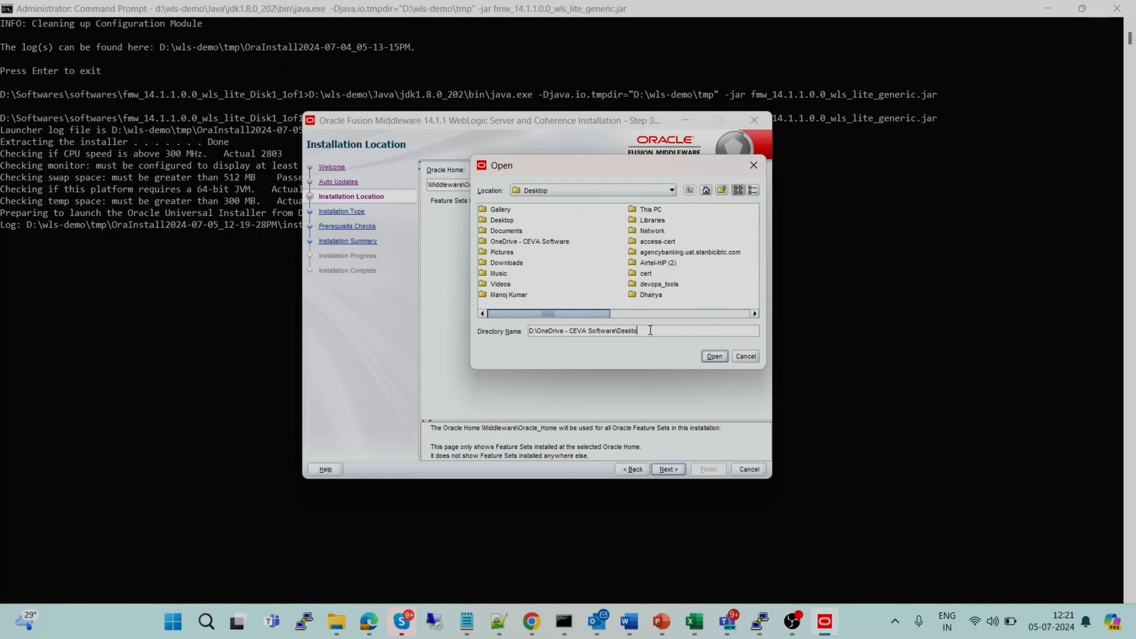
key(BackSpace)
key(BackSpace)
key(BackSpace)
key(BackSpace)
key(BackSpace)
key(BackSpace)
key(BackSpace)
key(BackSpace)
key(BackSpace)
key(BackSpace)
key(BackSpace)
key(BackSpace)
key(BackSpace)
key(BackSpace)
key(BackSpace)
key(BackSpace)
key(BackSpace)
key(BackSpace)
key(BackSpace)
key(BackSpace)
key(BackSpace)
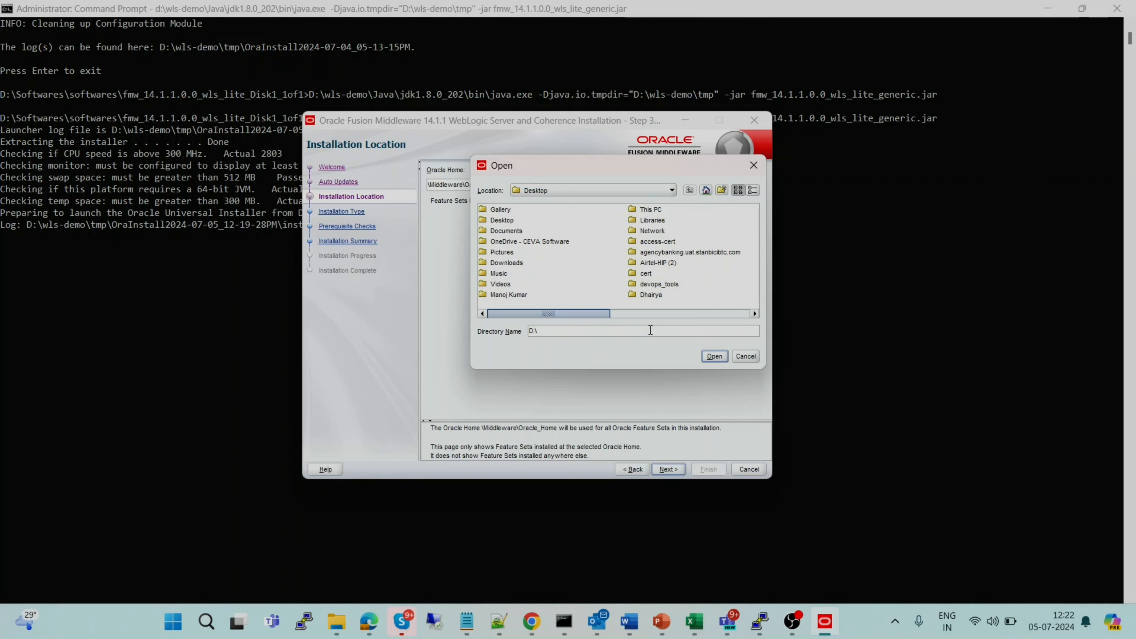
text(wls-demp)
key(BackSpace)
text(o)
click(714, 357)
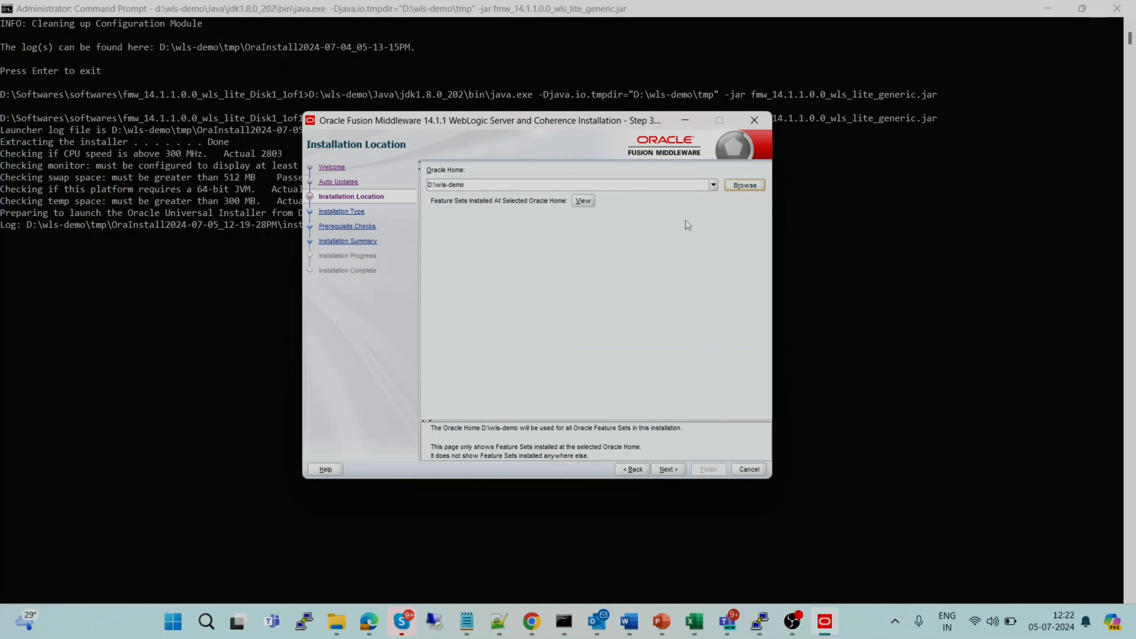
Step: Create a new folder inside D:\wls-demo while keeping D:\wls-demo as the selected Oracle Home directory
click(739, 186)
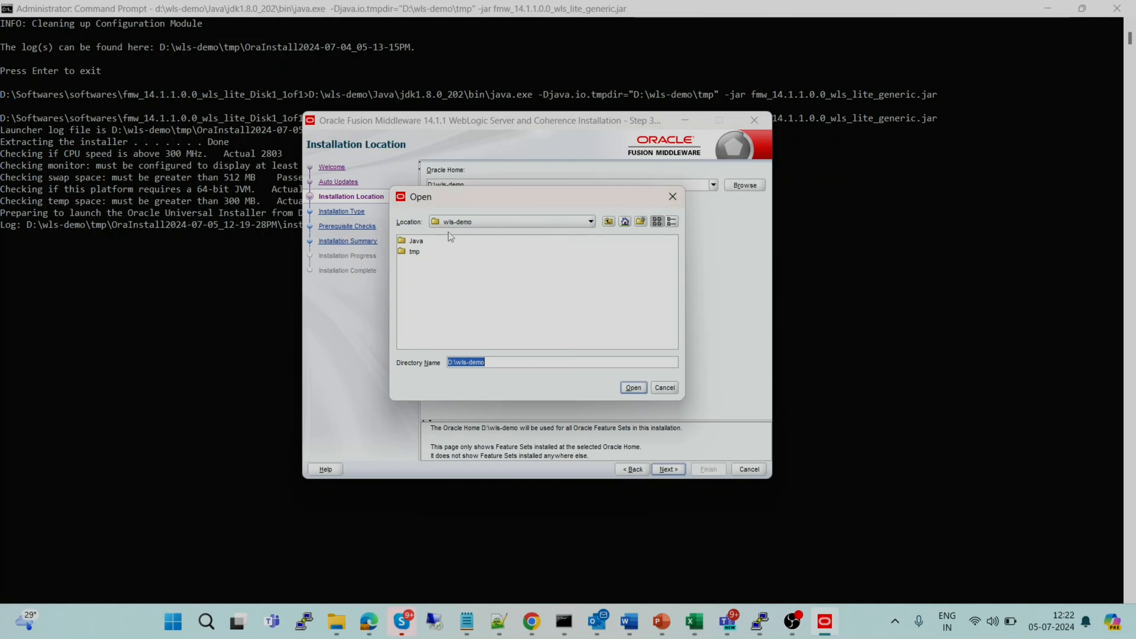
drag(502, 193, 570, 253)
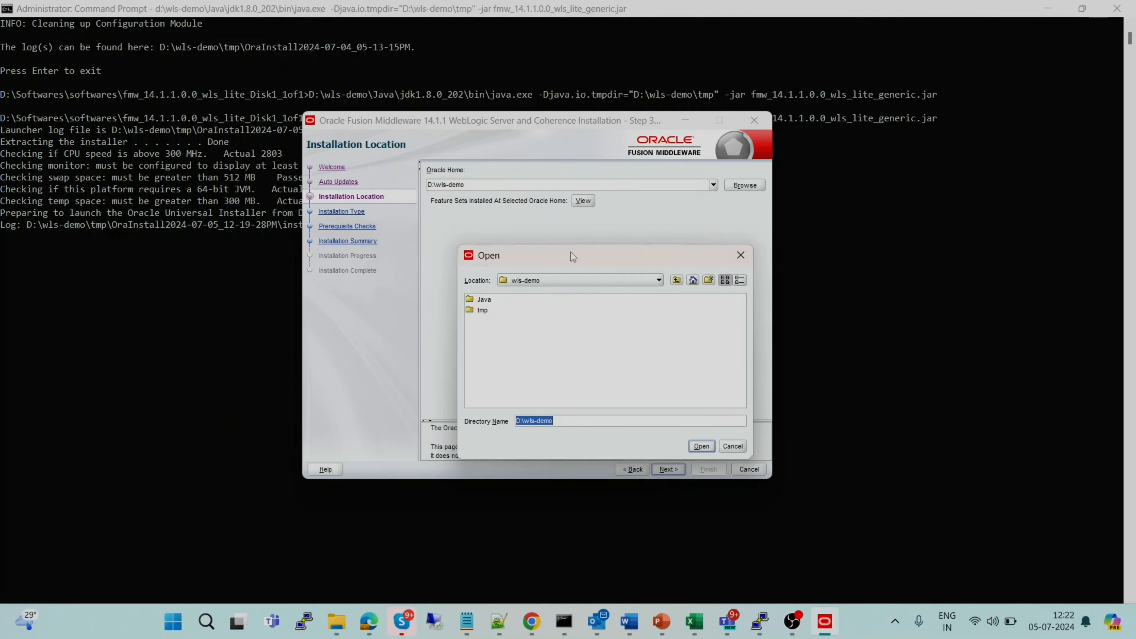
click(708, 281)
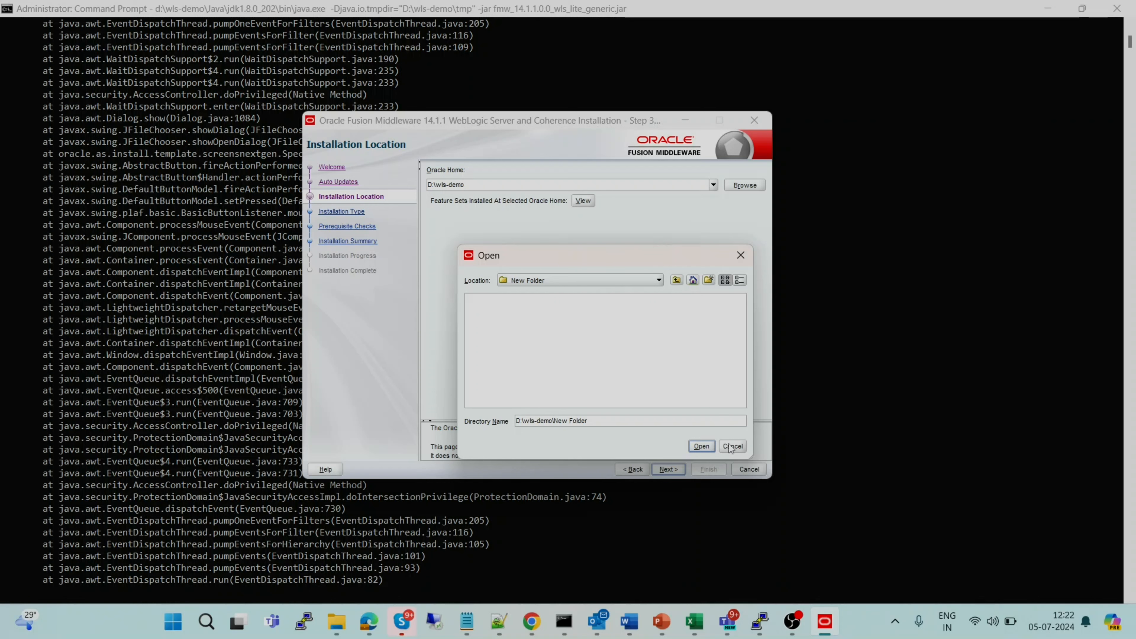
click(597, 418)
key(BackSpace)
key(BackSpace)
key(BackSpace)
key(BackSpace)
key(BackSpace)
key(BackSpace)
key(BackSpace)
key(BackSpace)
key(BackSpace)
key(BackSpace)
click(702, 447)
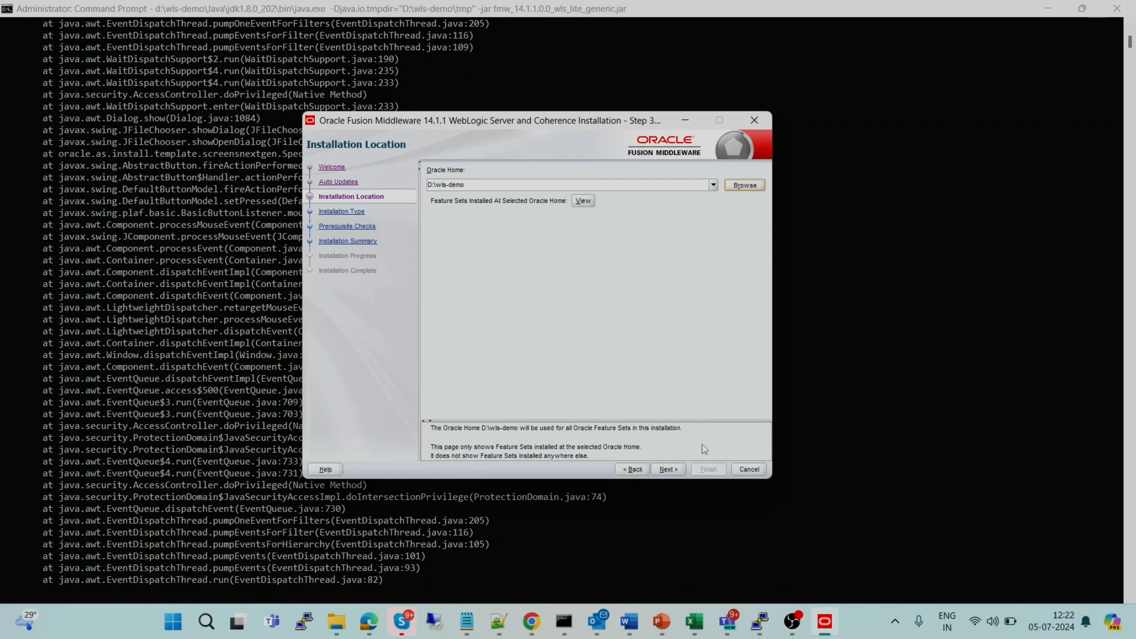
Step: Rename the new folder in D:\wls-demo to wls, select it as the Oracle Home, and continue to the installation type
click(740, 186)
click(430, 252)
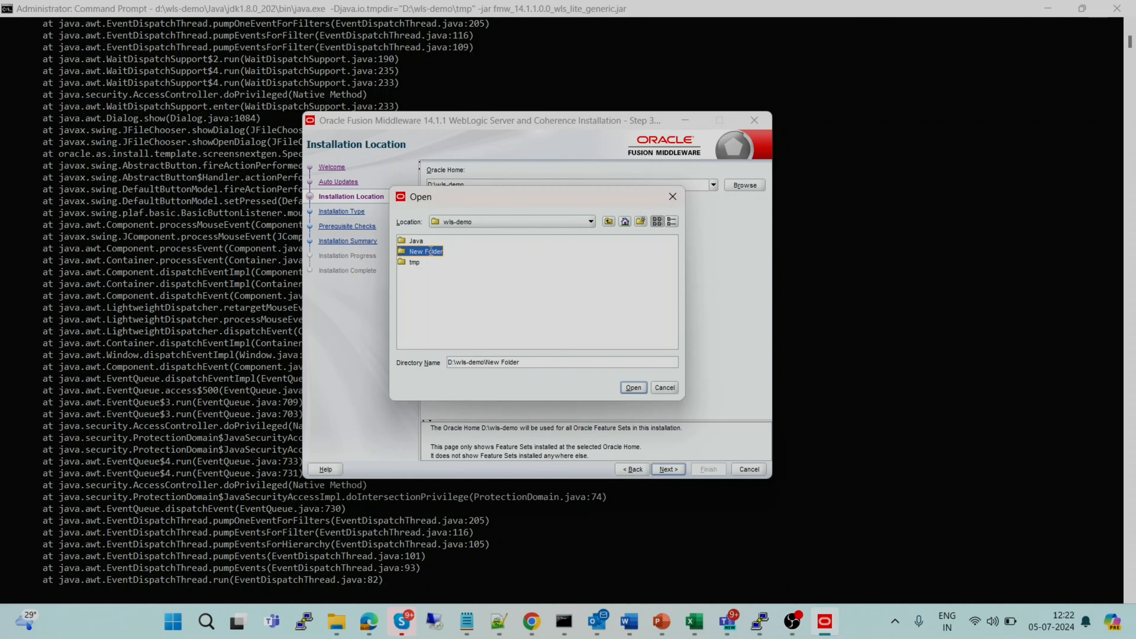
click(430, 251)
text(wls)
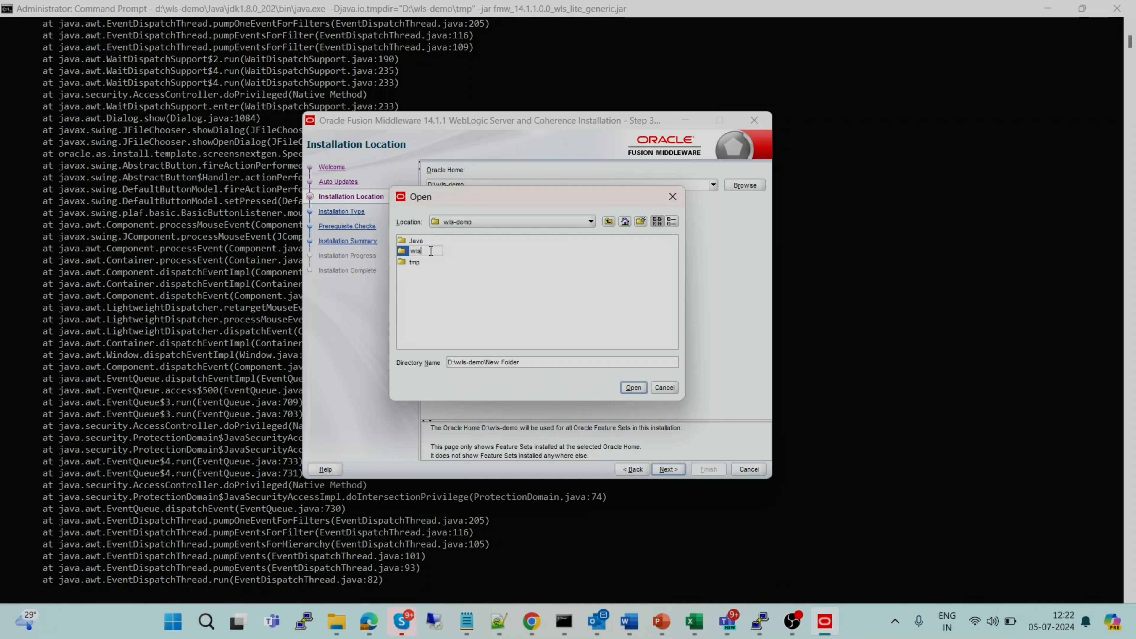
key(Return)
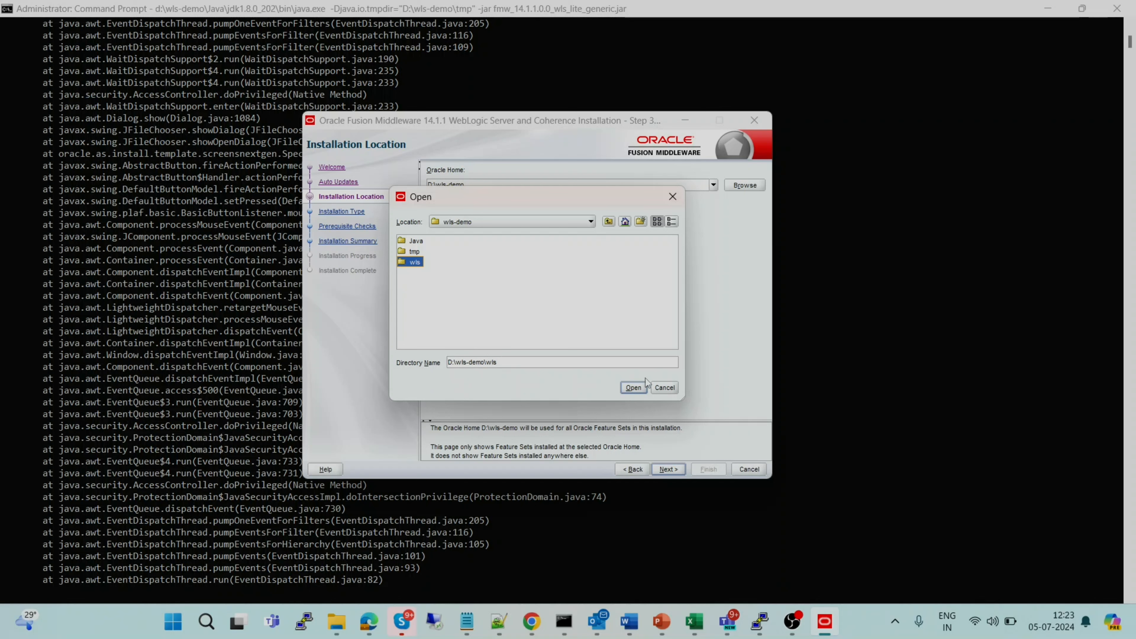
click(634, 387)
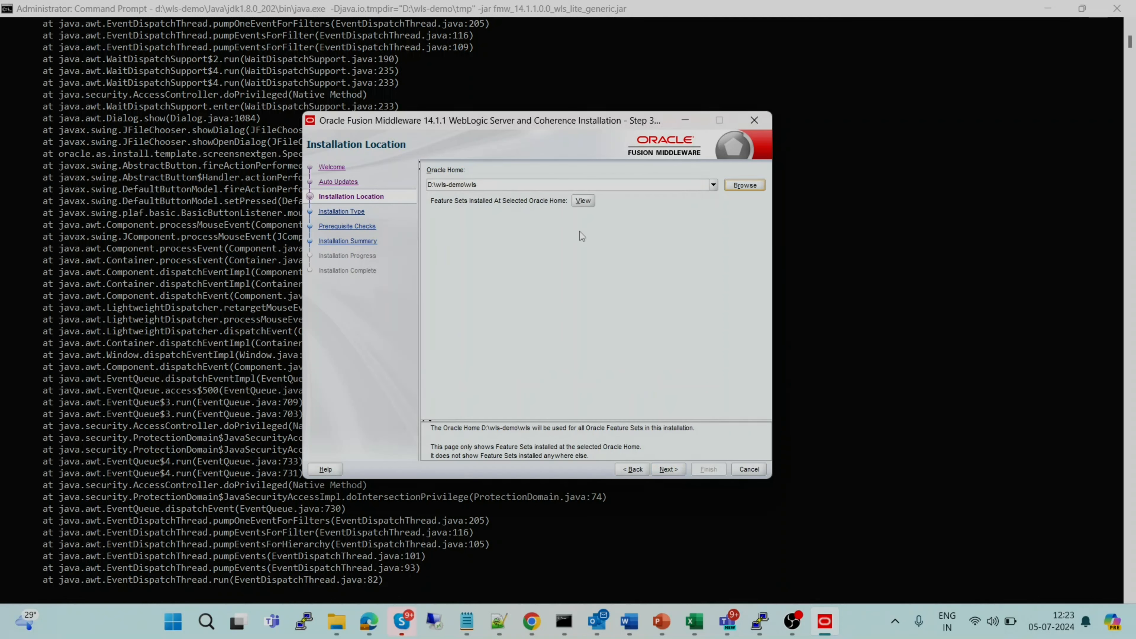
click(668, 469)
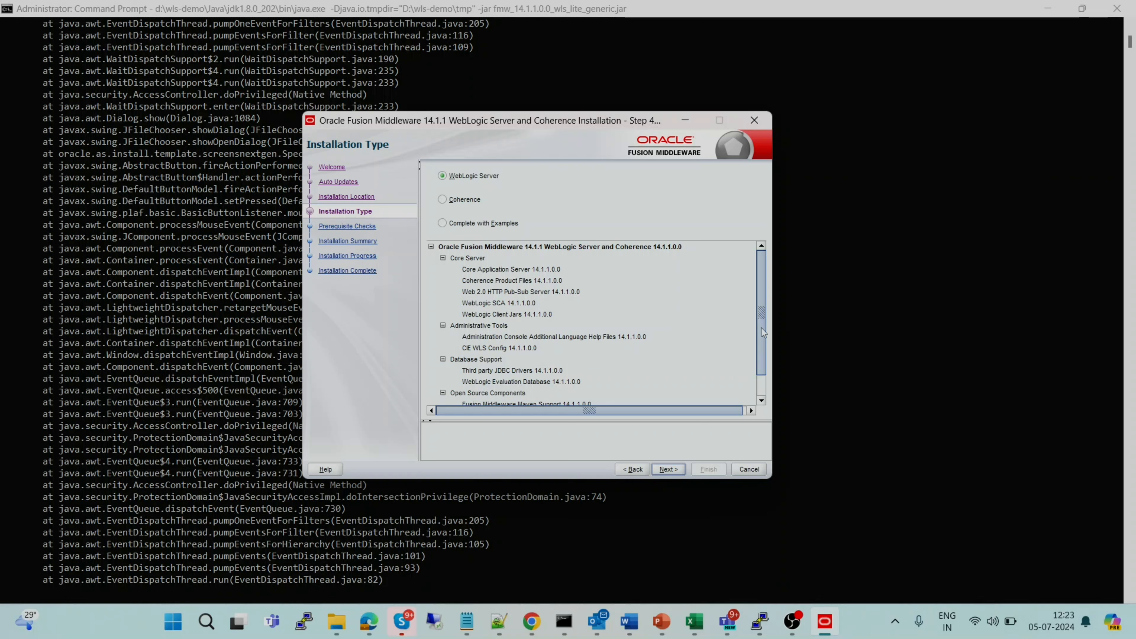
Step: Review the WebLogic Server feature sets, accept that installation type, and continue through the prerequisite checks to the installation summary
drag(761, 328, 757, 224)
drag(761, 298, 759, 259)
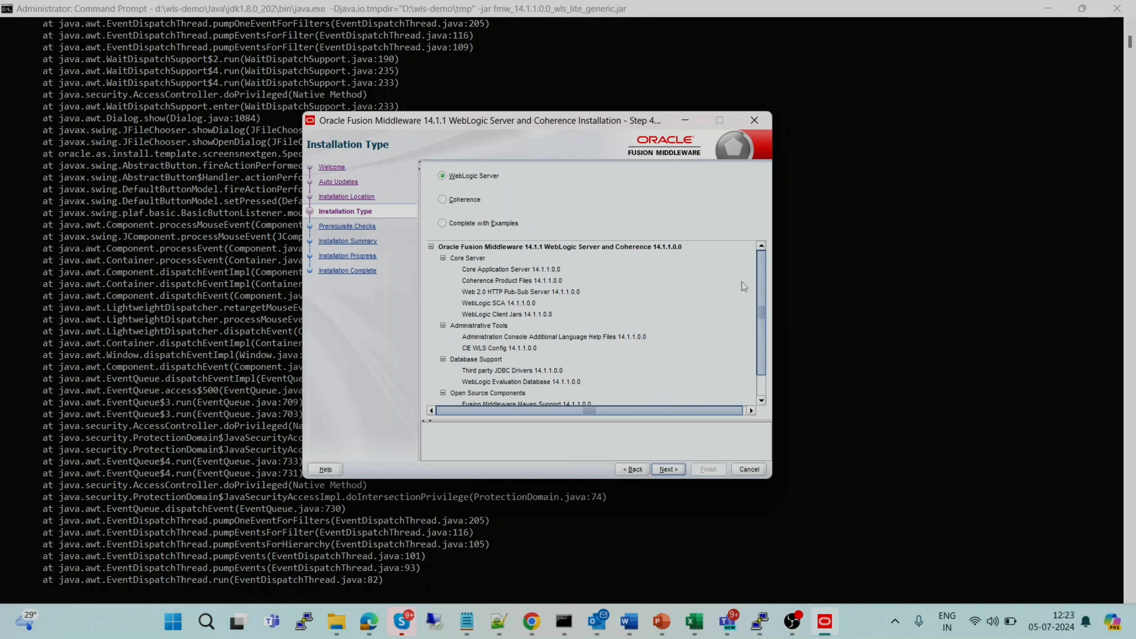
drag(765, 303, 768, 340)
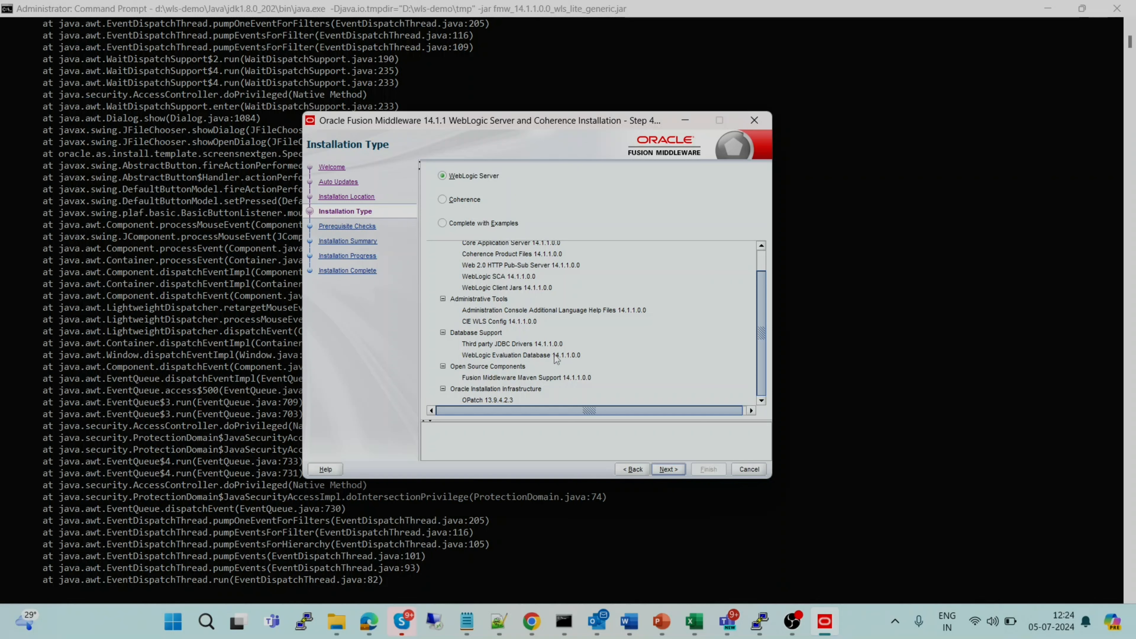
click(668, 469)
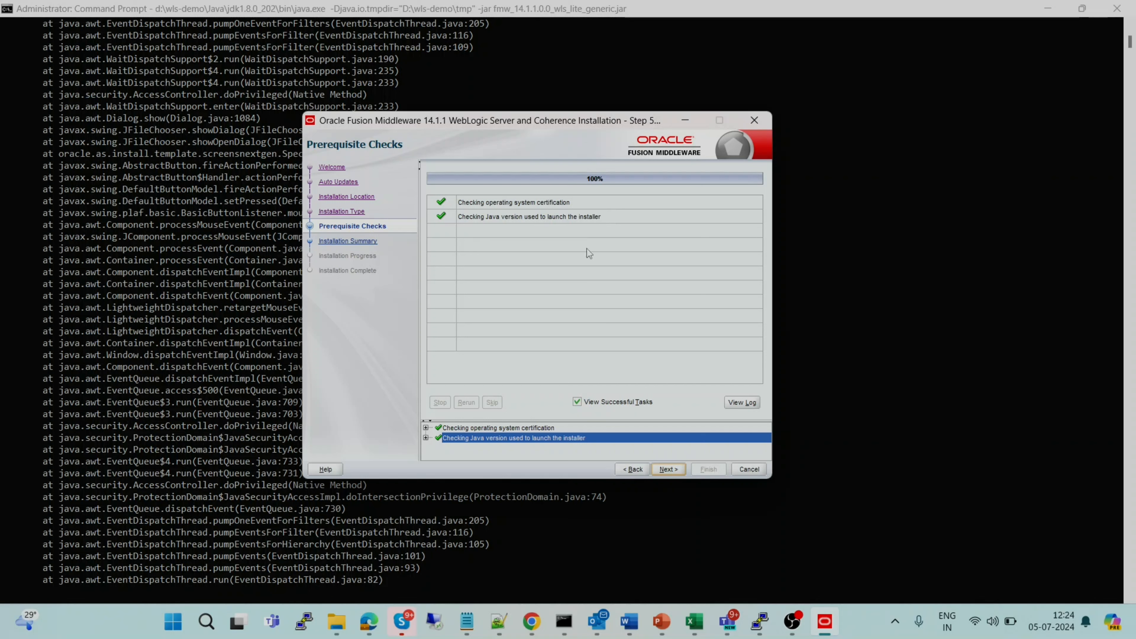
click(668, 469)
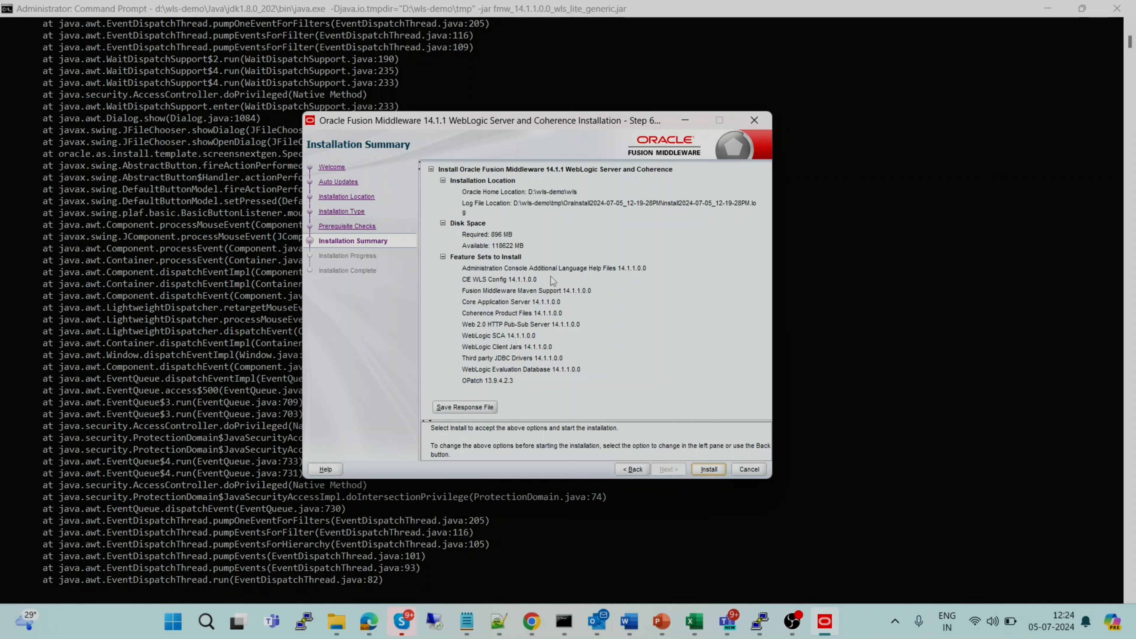
Step: Save the installation's response file in Documents as wls-responsefile
click(468, 410)
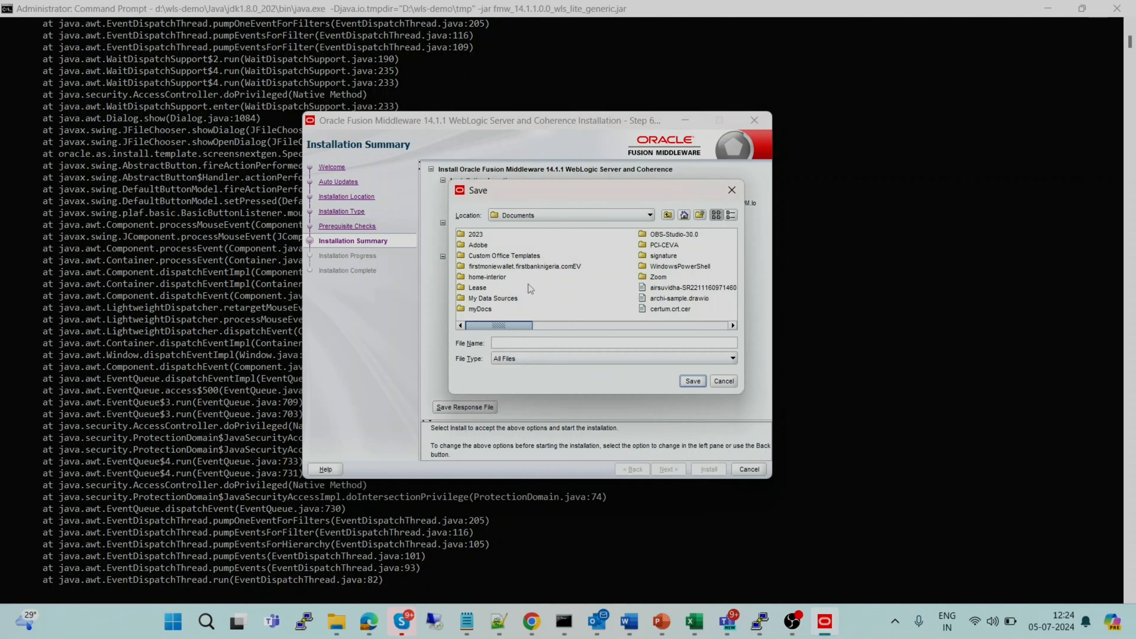
click(560, 344)
text(wls)
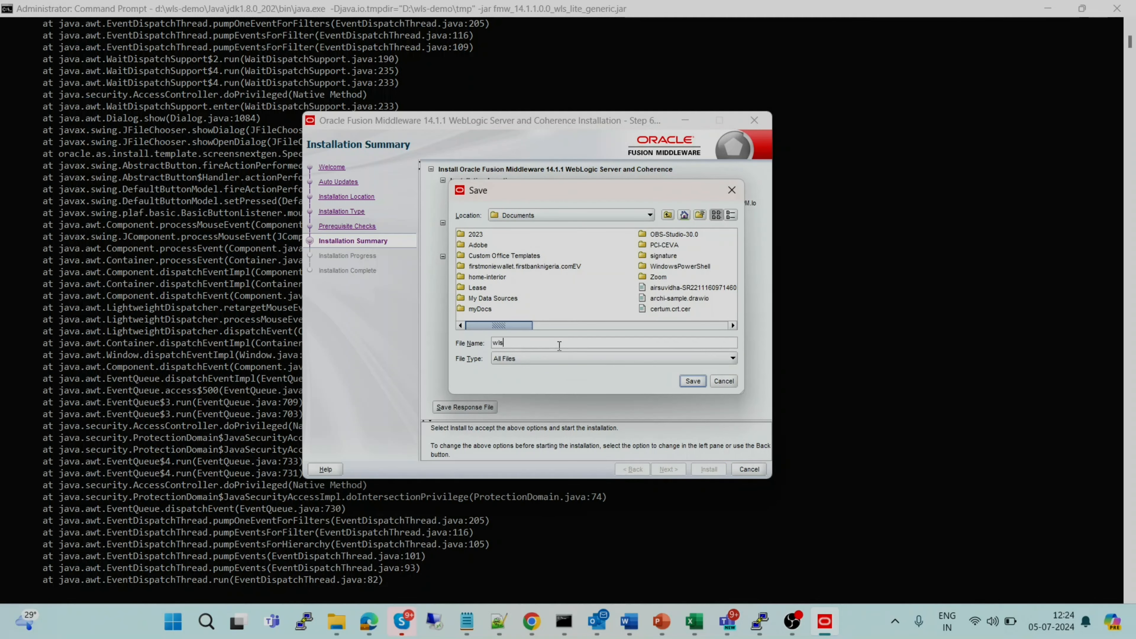
text(-responsefile)
click(697, 384)
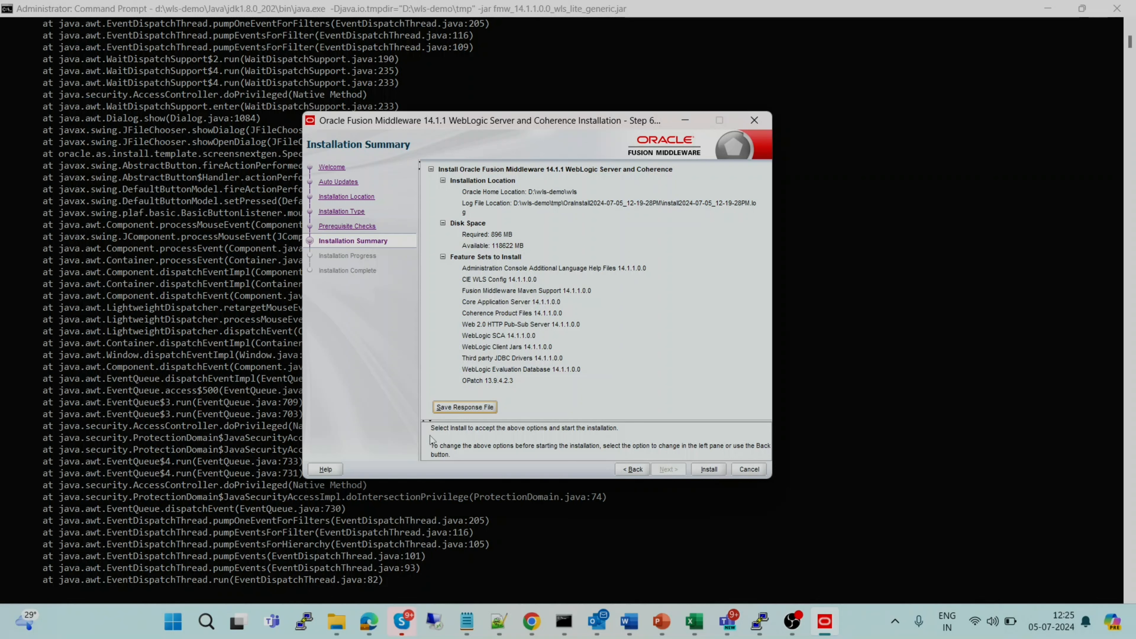
Step: Start the WebLogic Server installation and, once all its tasks have run, continue to the installation complete page
click(710, 470)
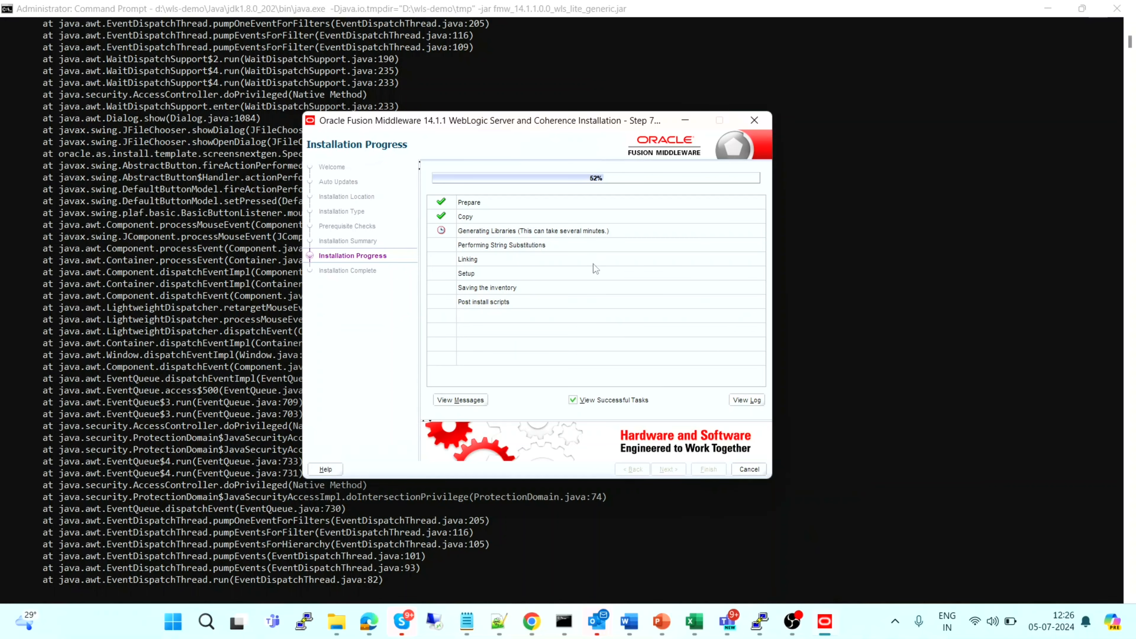
click(593, 263)
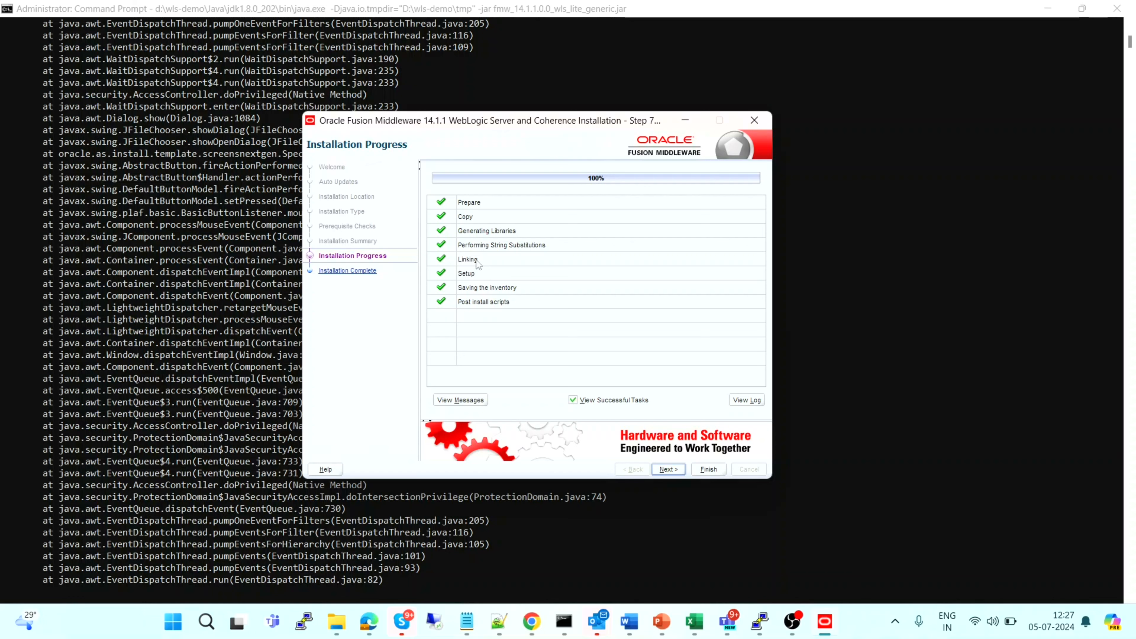
click(669, 469)
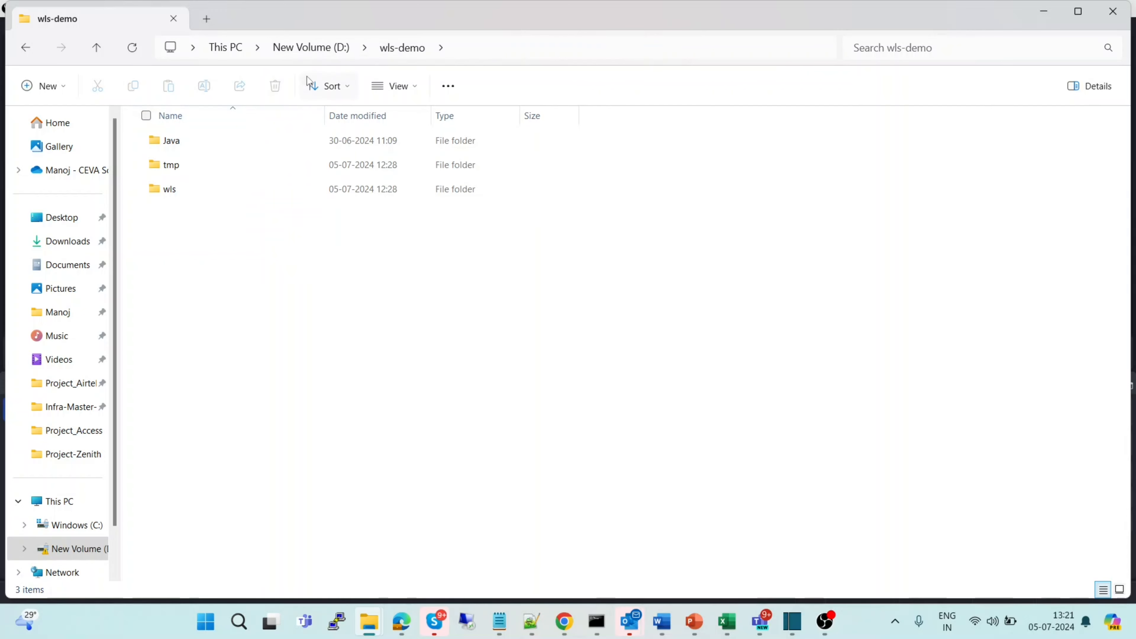
Step: Switch to File Explorer and open the wls folder in D:\wls-demo to inspect the installed files
double_click(172, 192)
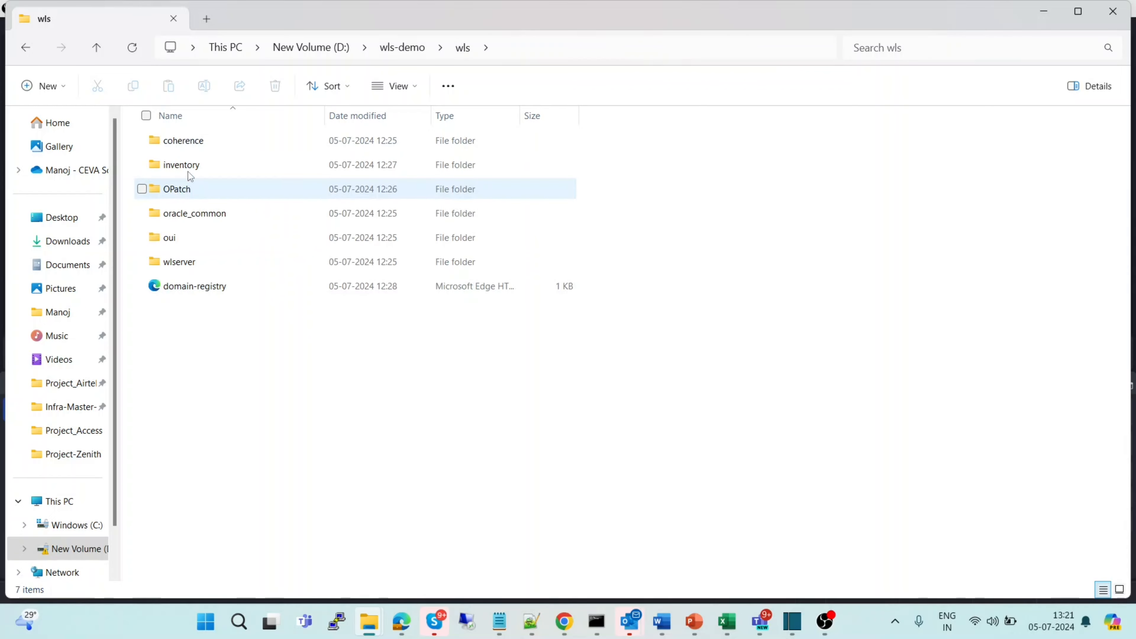